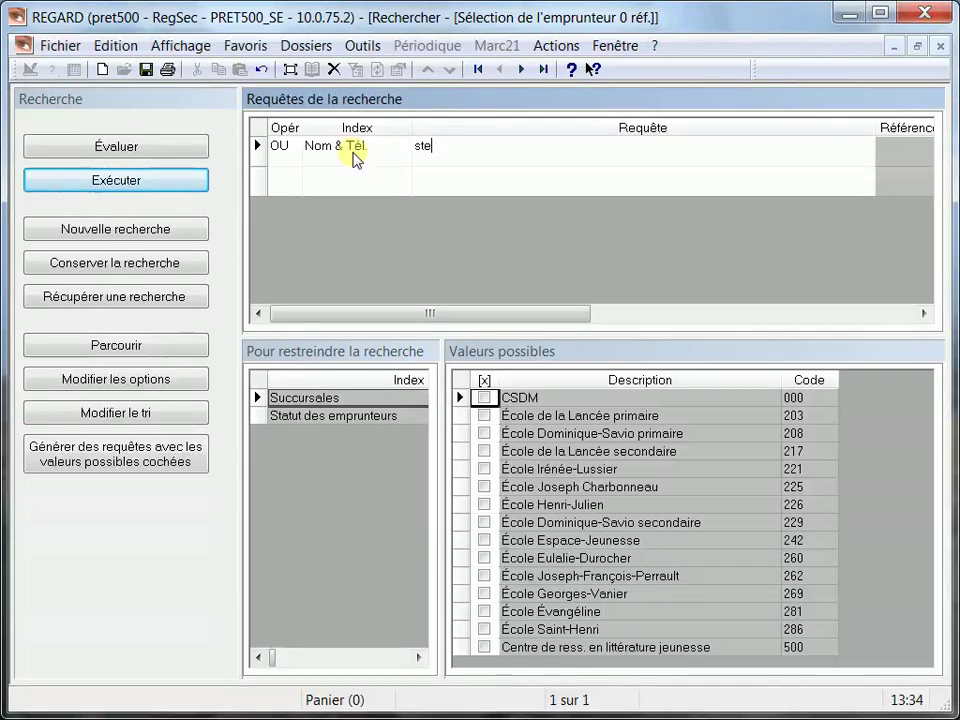
Step: Search for the borrower by name and open their circulation record with six overdue loans
{"action": "type", "text": "arie elise"}
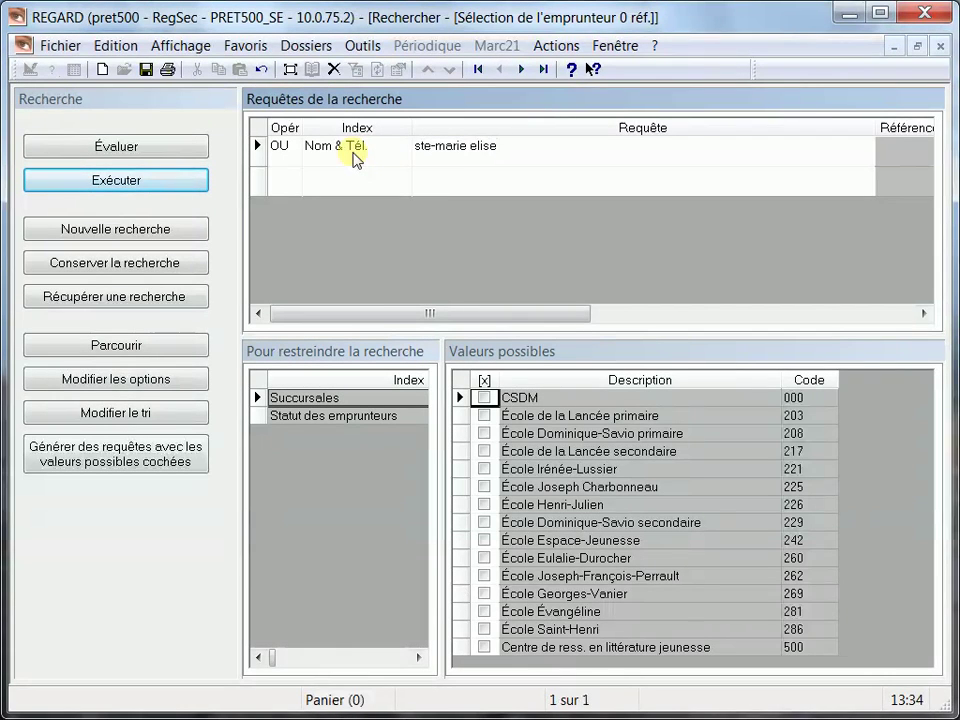
{"action": "left_click", "coordinate": [199, 178]}
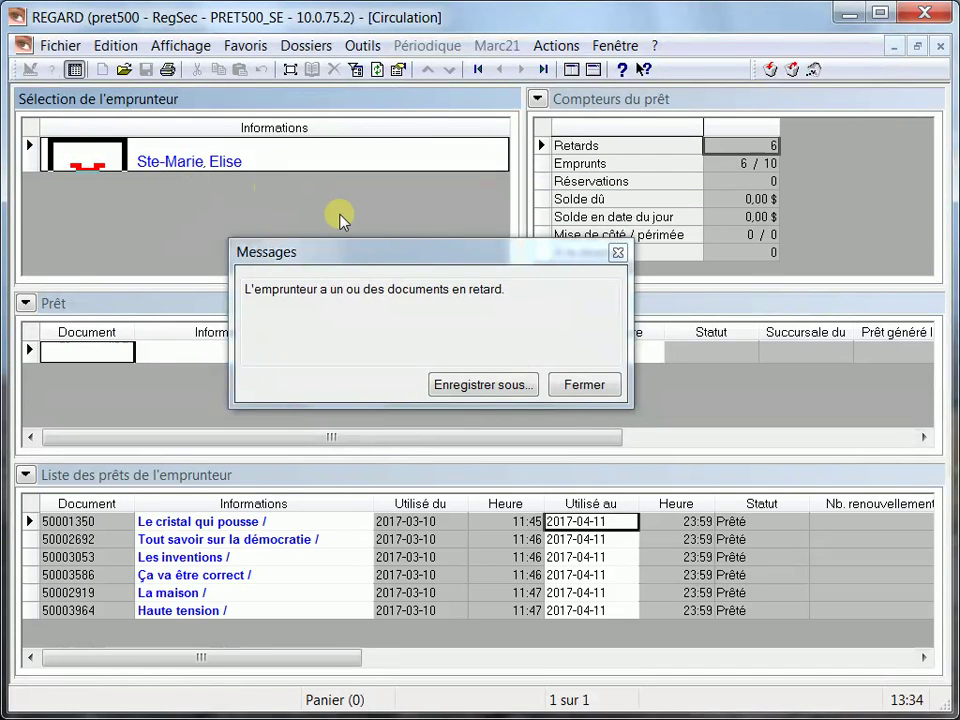
Step: Dismiss the overdue notice and select loan 50003586 Ça va être correct in the loan list
{"action": "left_click", "coordinate": [603, 392]}
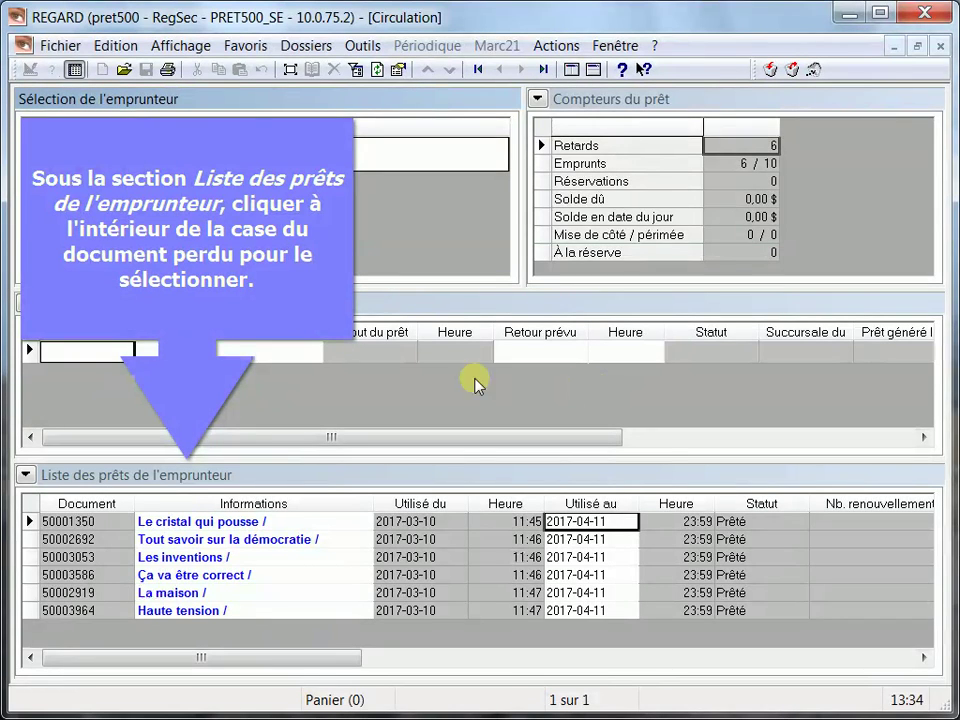
{"action": "left_click", "coordinate": [197, 481]}
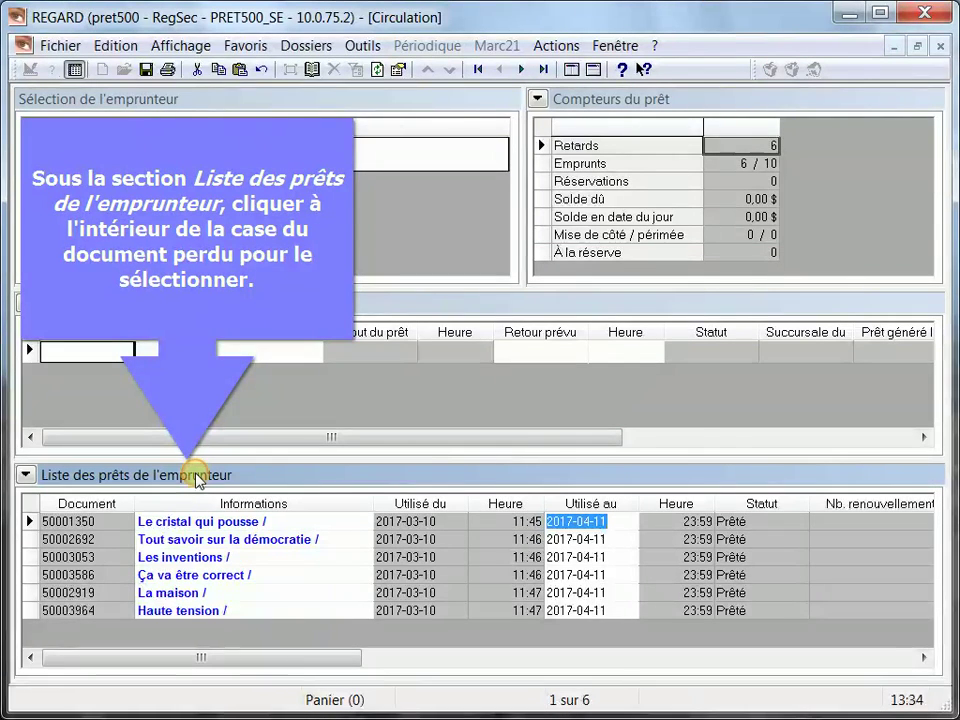
{"action": "left_click", "coordinate": [34, 577]}
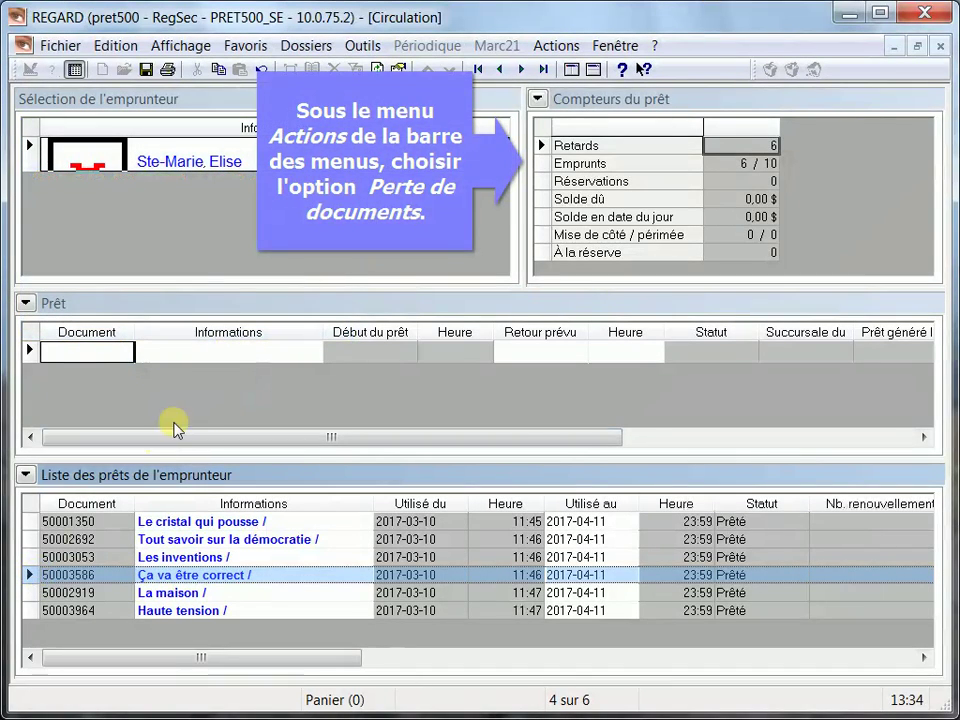
Step: Declare Ça va être correct lost via Perte de document and check its 12,95 $ fee
{"action": "left_click", "coordinate": [553, 46]}
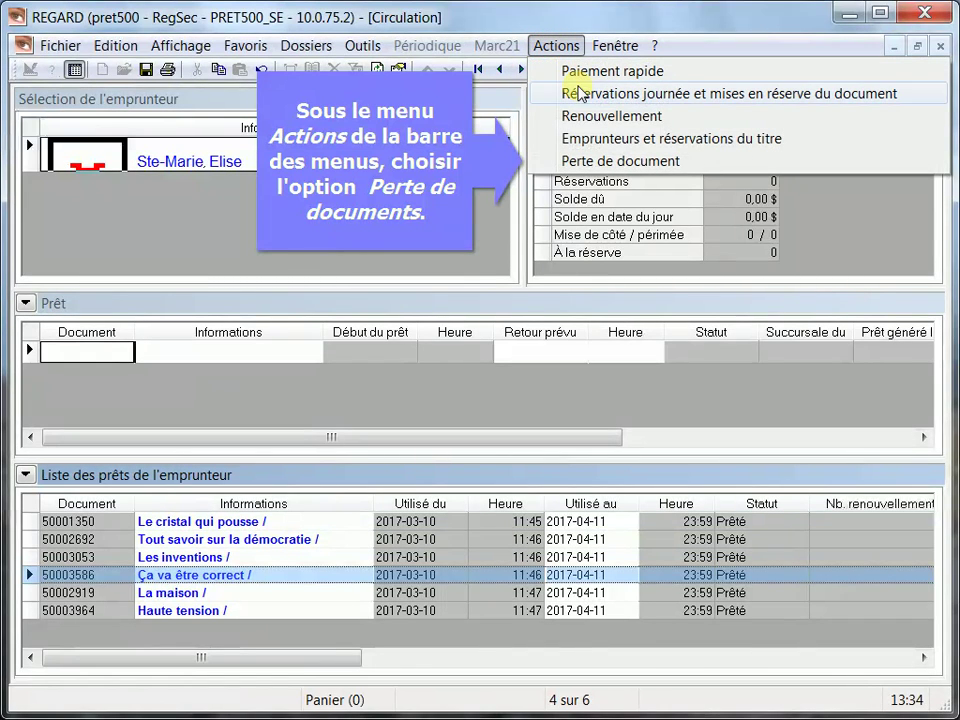
{"action": "left_click", "coordinate": [706, 162]}
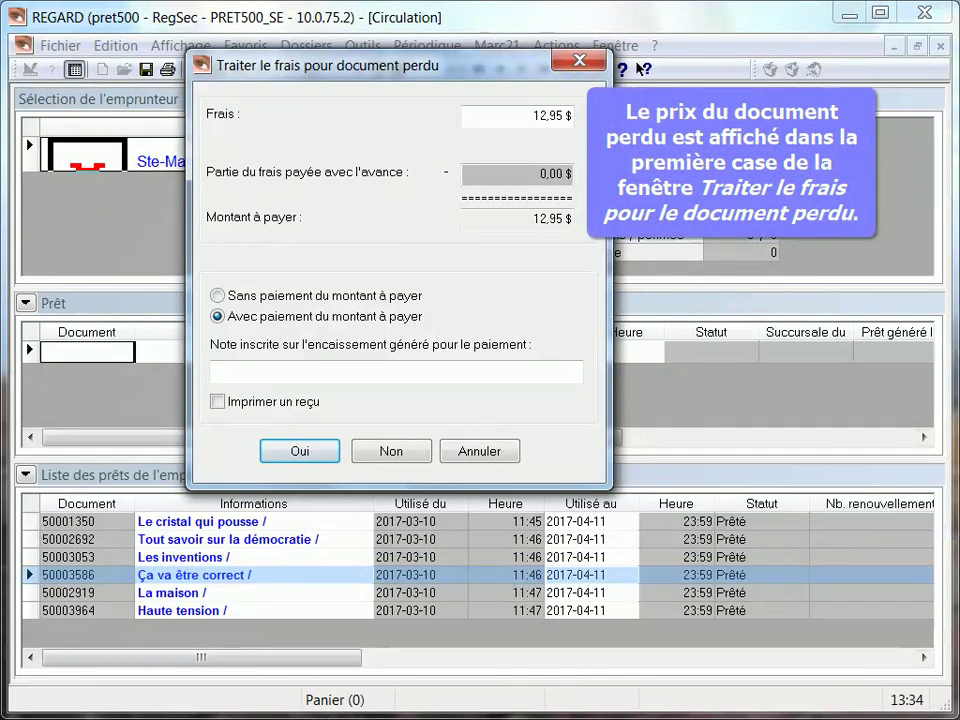
{"action": "left_click", "coordinate": [525, 114]}
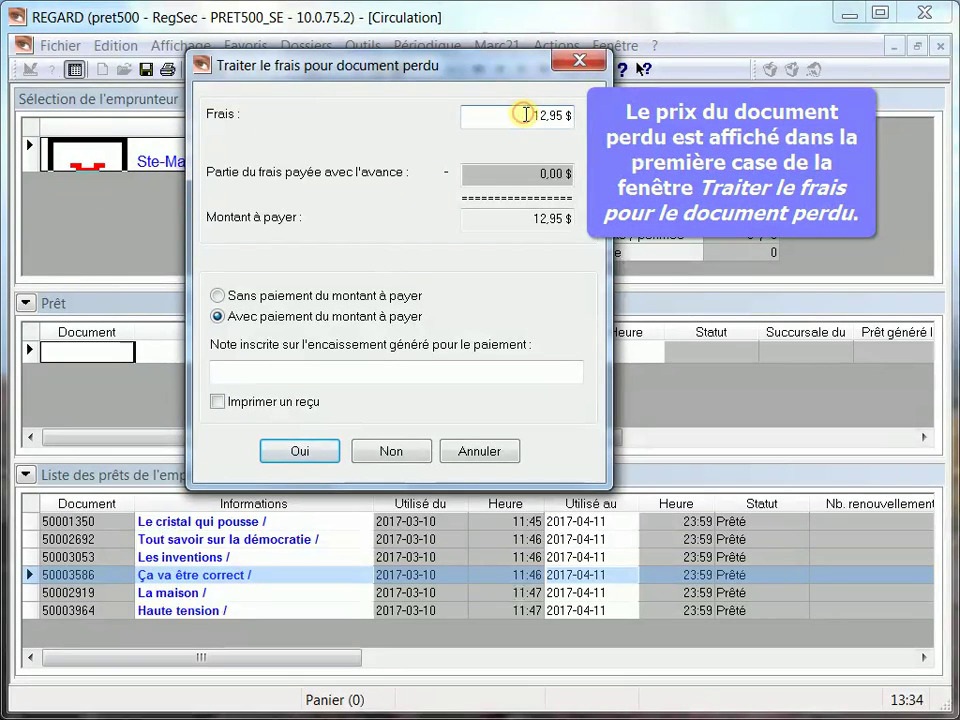
{"action": "left_click_drag", "start_coordinate": [525, 114], "coordinate": [581, 119]}
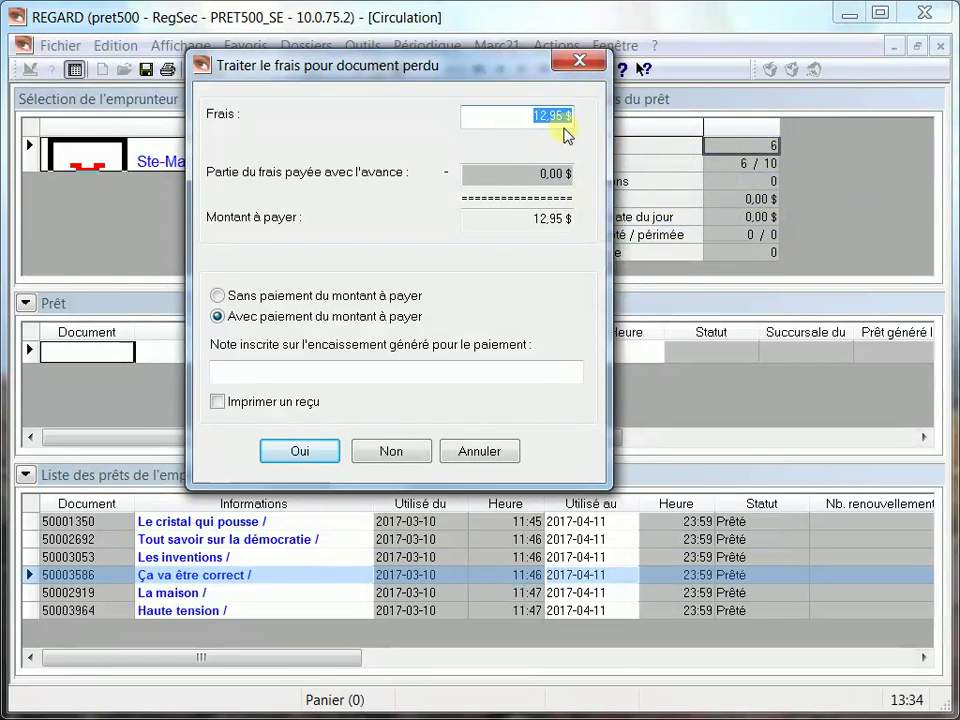
{"action": "left_click", "coordinate": [566, 134]}
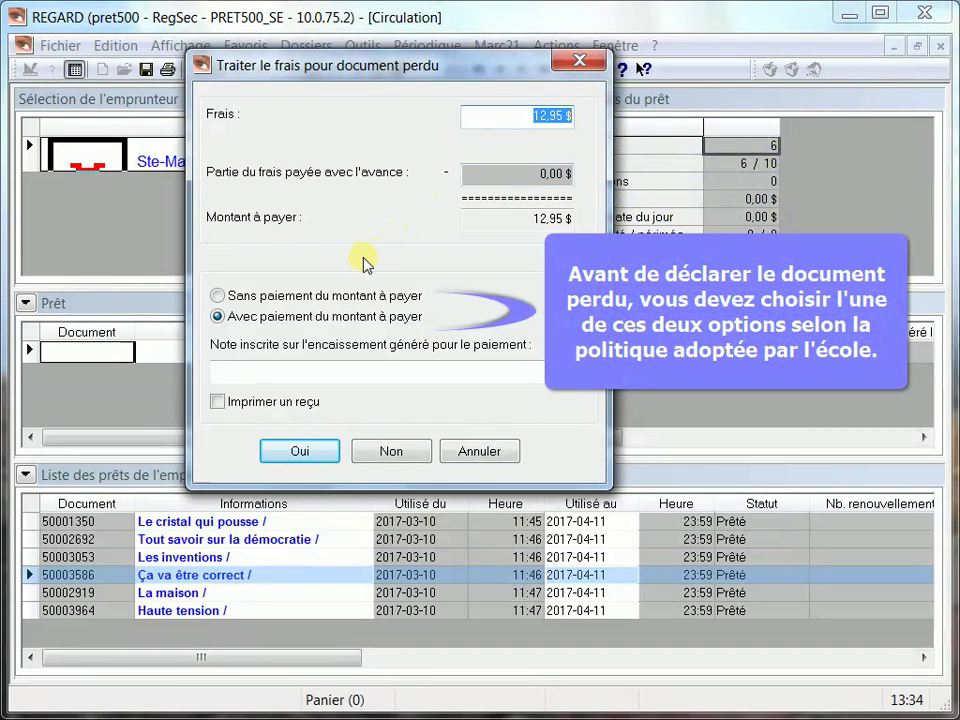
{"action": "left_click", "coordinate": [364, 257]}
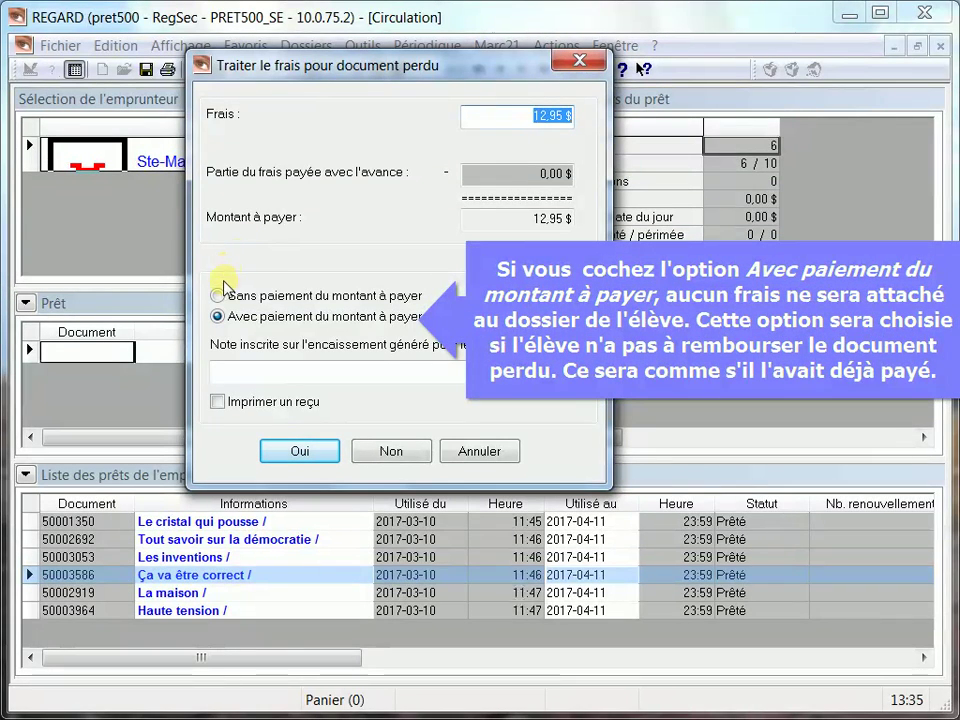
{"action": "left_click", "coordinate": [219, 317]}
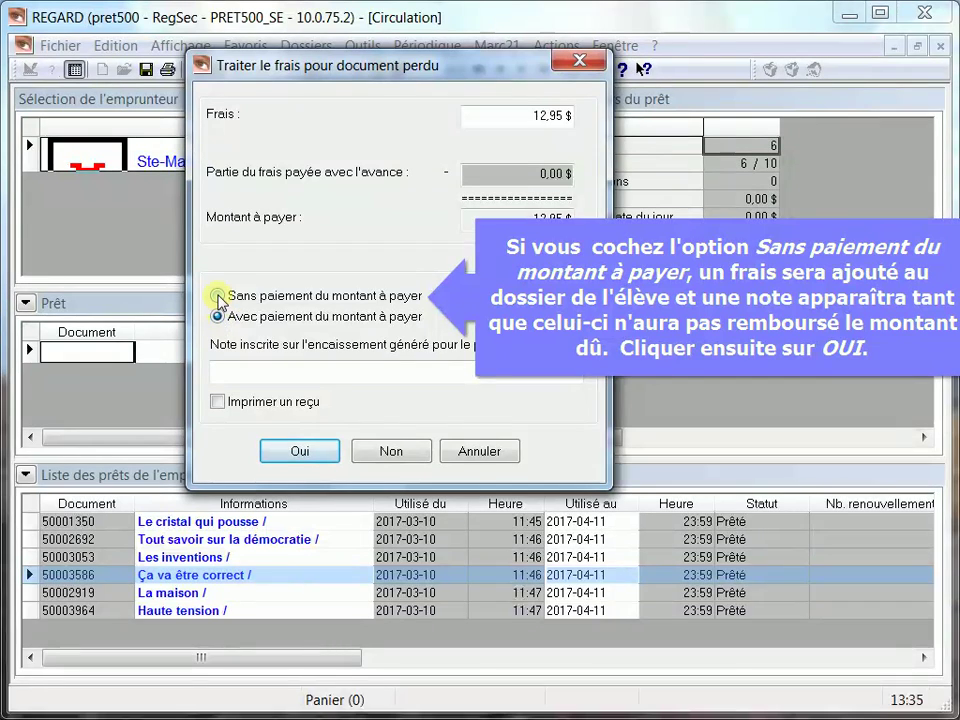
Step: Charge the 12,95 $ fee without payment and confirm marking the document Perdu
{"action": "left_click", "coordinate": [218, 297]}
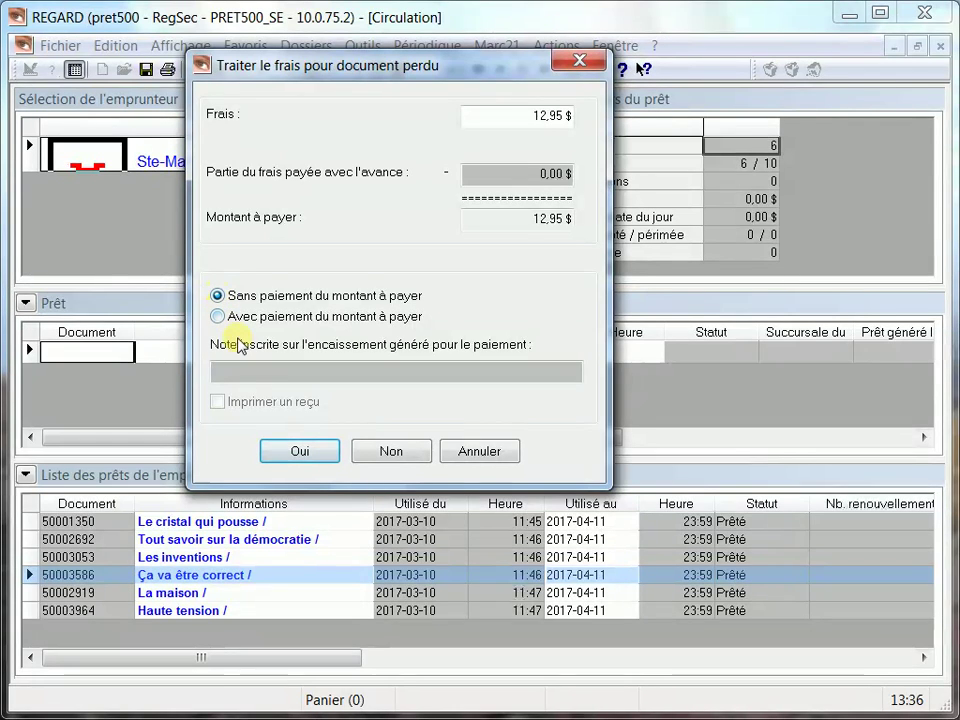
{"action": "left_click", "coordinate": [300, 452]}
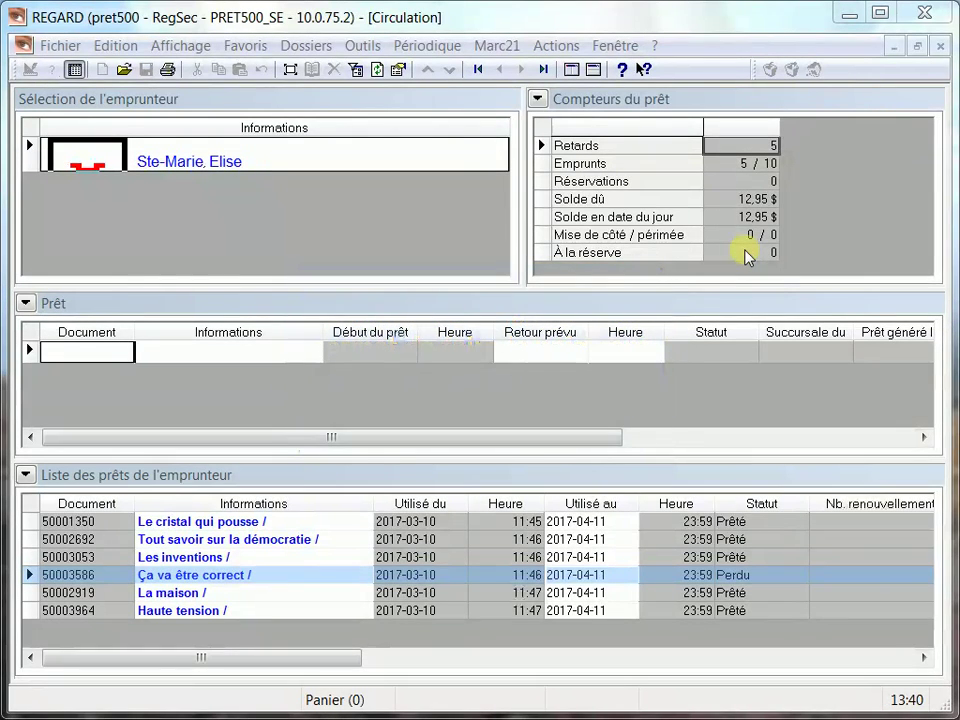
Step: Start a Paiement rapide from the Actions menu for the 12,95 $ balance
{"action": "left_click", "coordinate": [566, 48]}
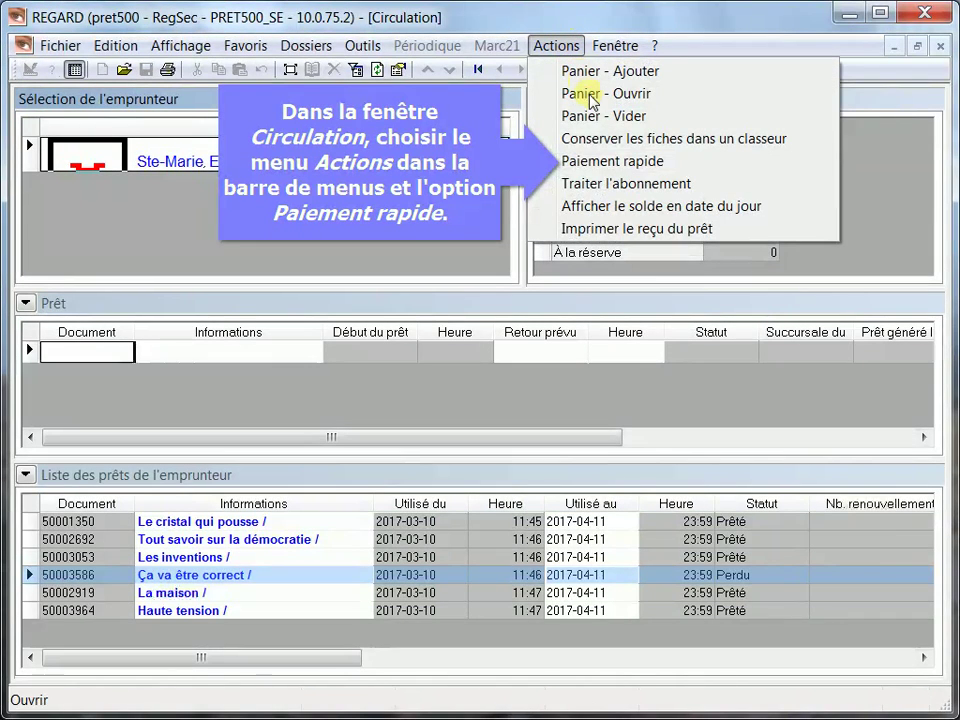
{"action": "left_click", "coordinate": [689, 168]}
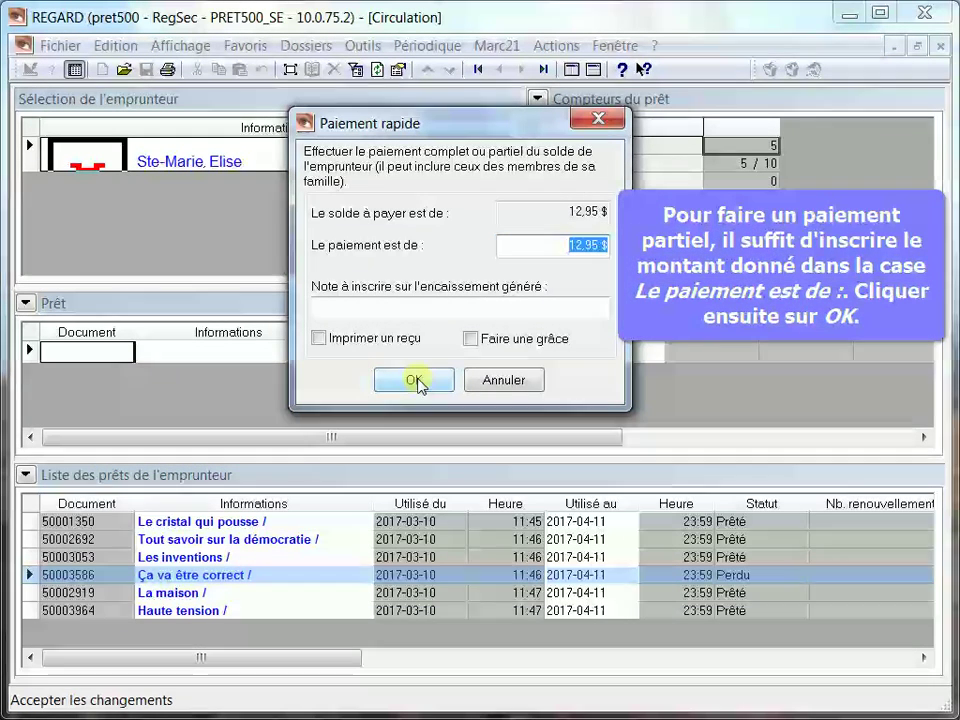
Step: Record an 8,00 partial payment against the balance, leaving 4,95 $ owing
{"action": "left_click", "coordinate": [548, 244]}
{"action": "left_click_drag", "start_coordinate": [557, 245], "coordinate": [614, 244]}
{"action": "type", "text": "8"}
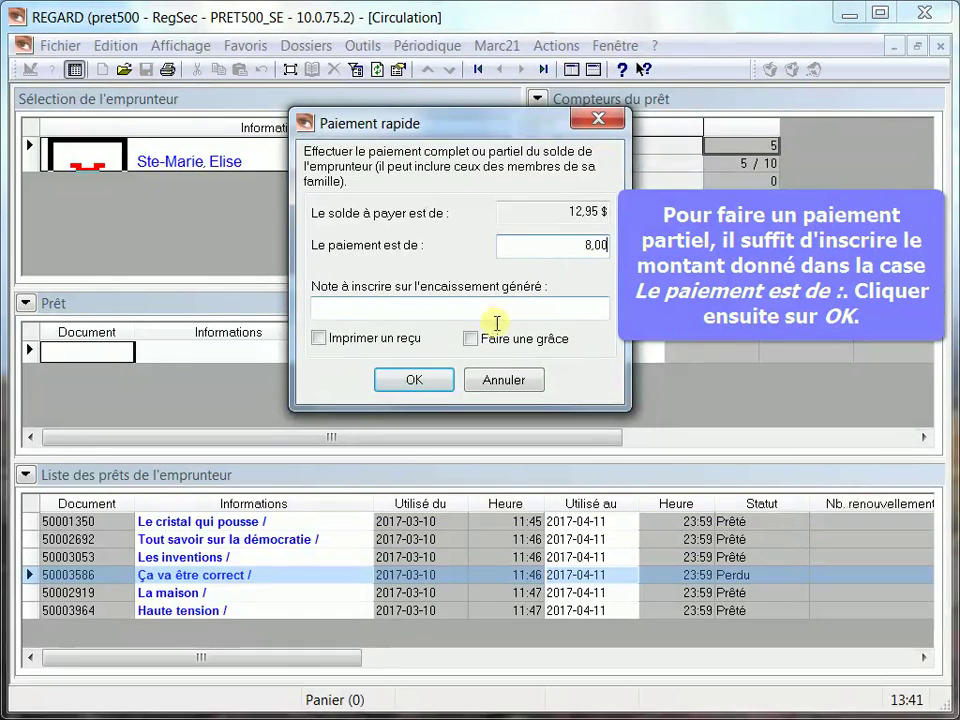
{"action": "left_click", "coordinate": [414, 380]}
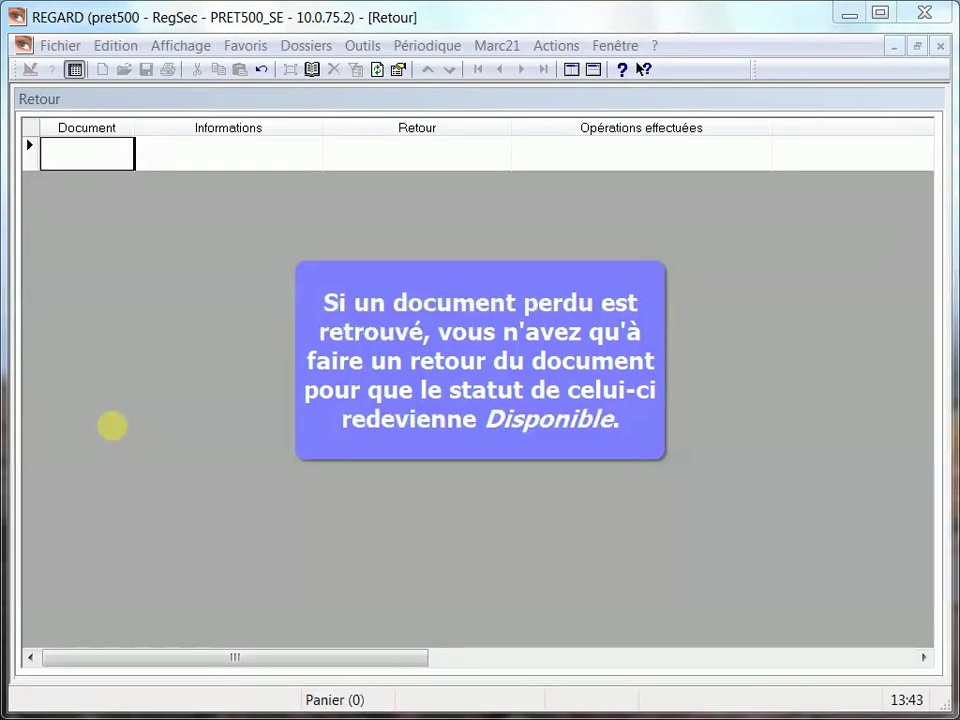
Step: Return document 50003586 and verify it is marked available again
{"action": "left_click", "coordinate": [79, 158]}
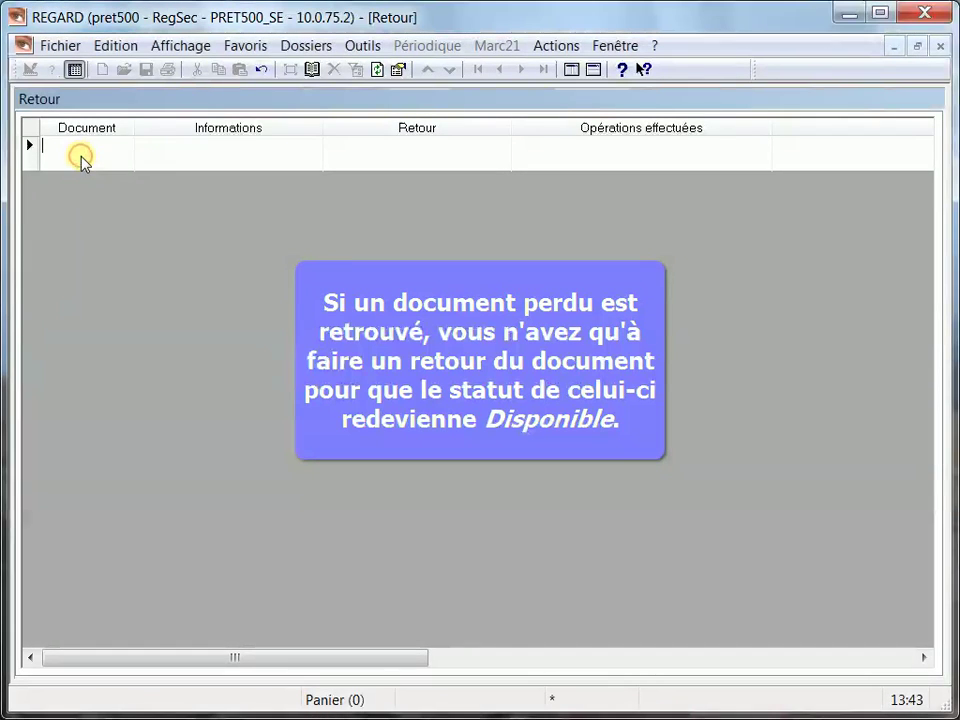
{"action": "type", "text": "5000"}
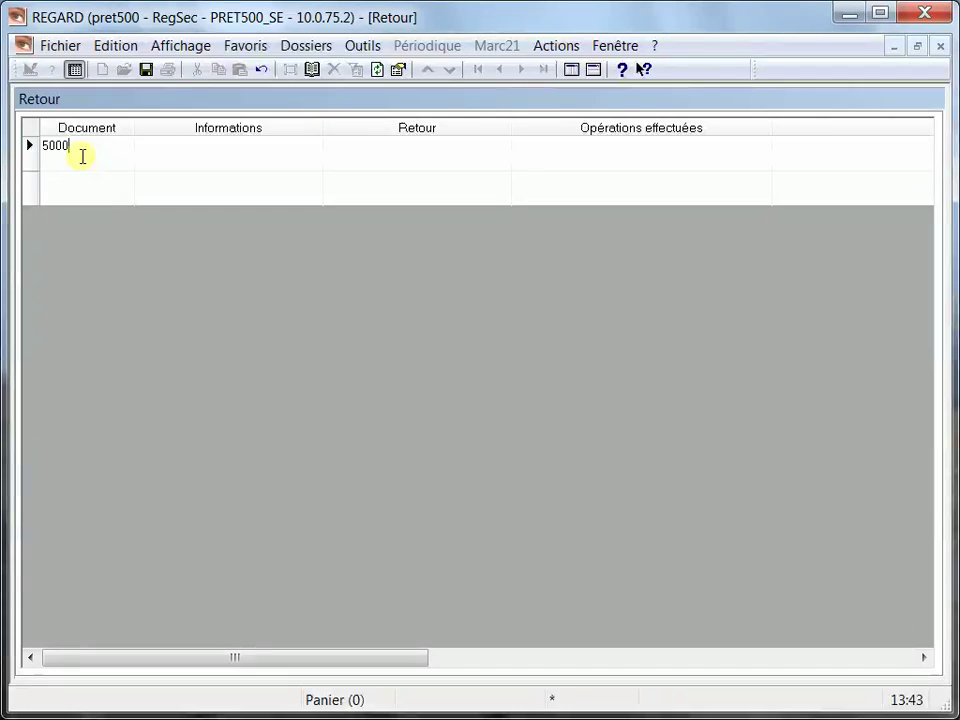
{"action": "type", "text": "3586"}
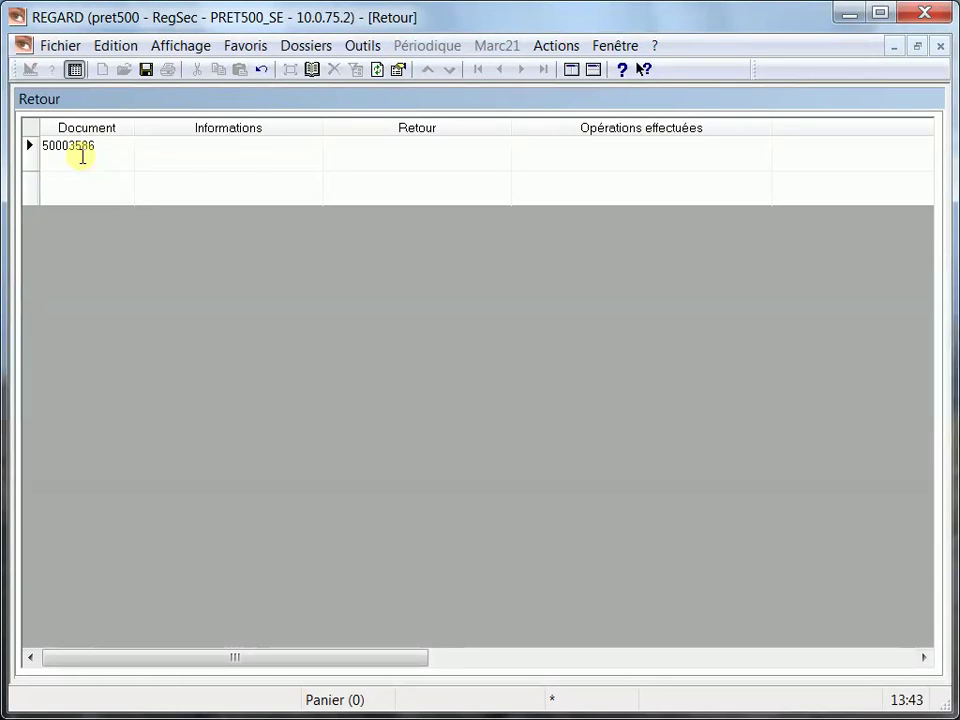
{"action": "key", "text": "Return"}
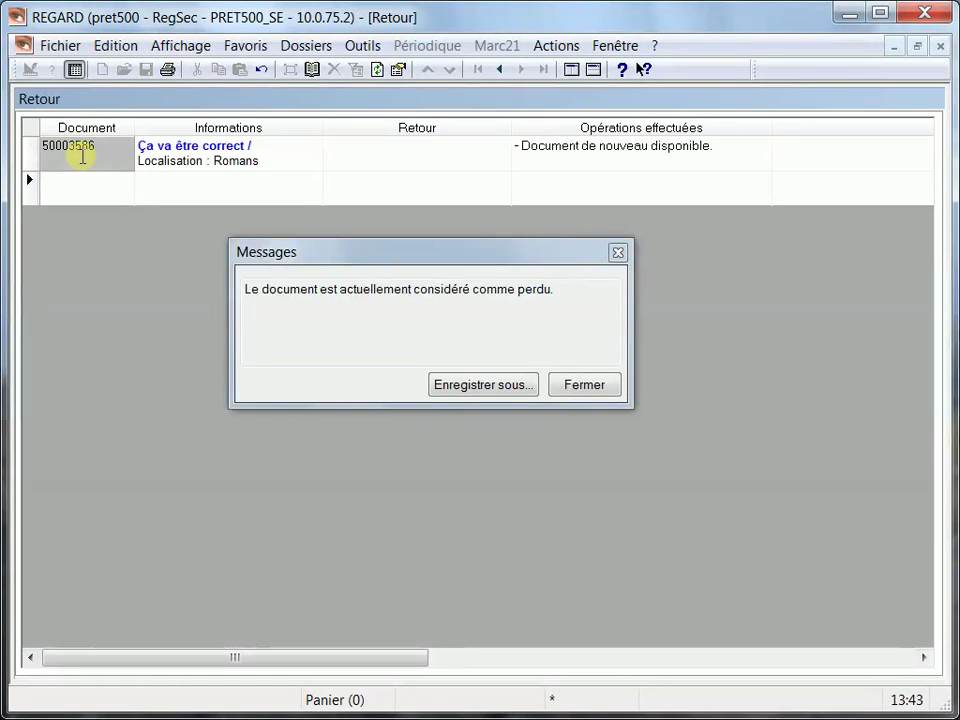
{"action": "left_click", "coordinate": [544, 162]}
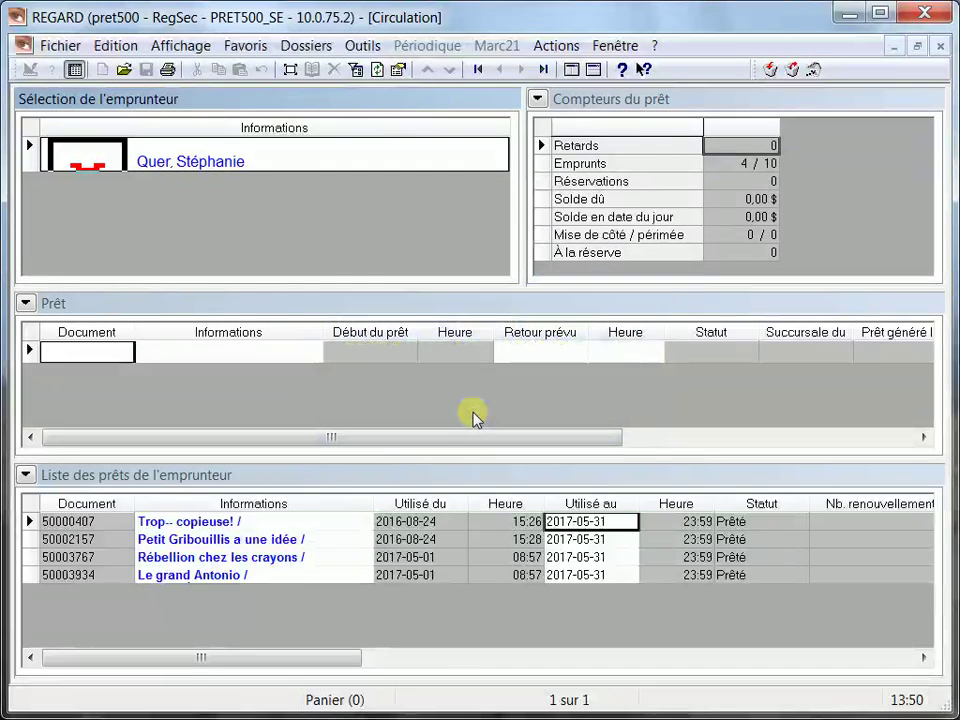
Step: Enter lost document 50002919 La maison as a new loan in the Prêt grid
{"action": "left_click", "coordinate": [105, 343]}
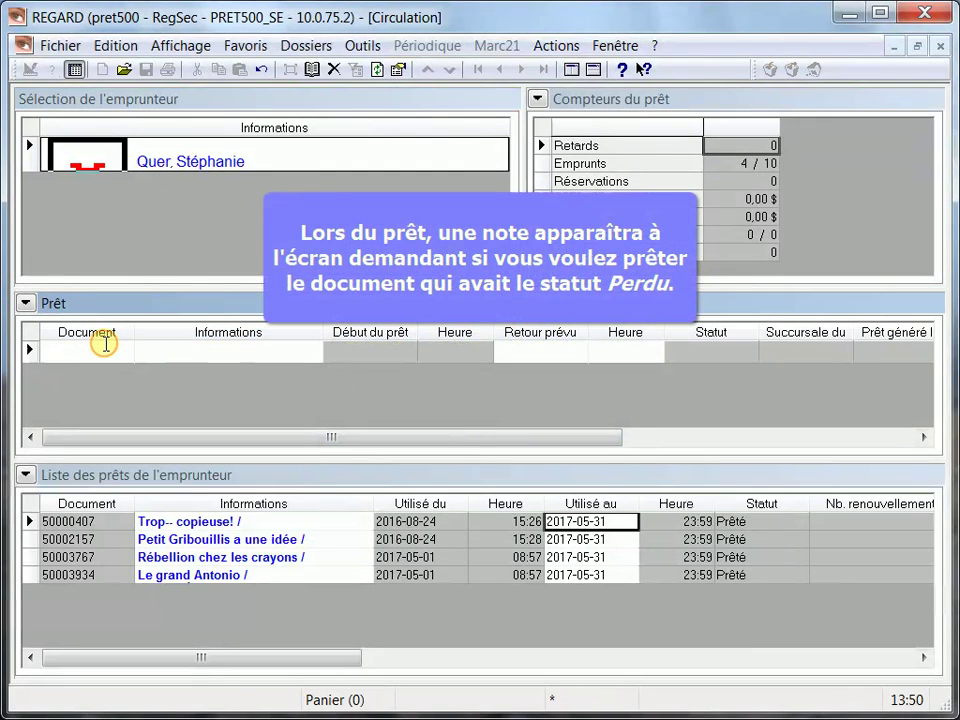
{"action": "type", "text": "5000"}
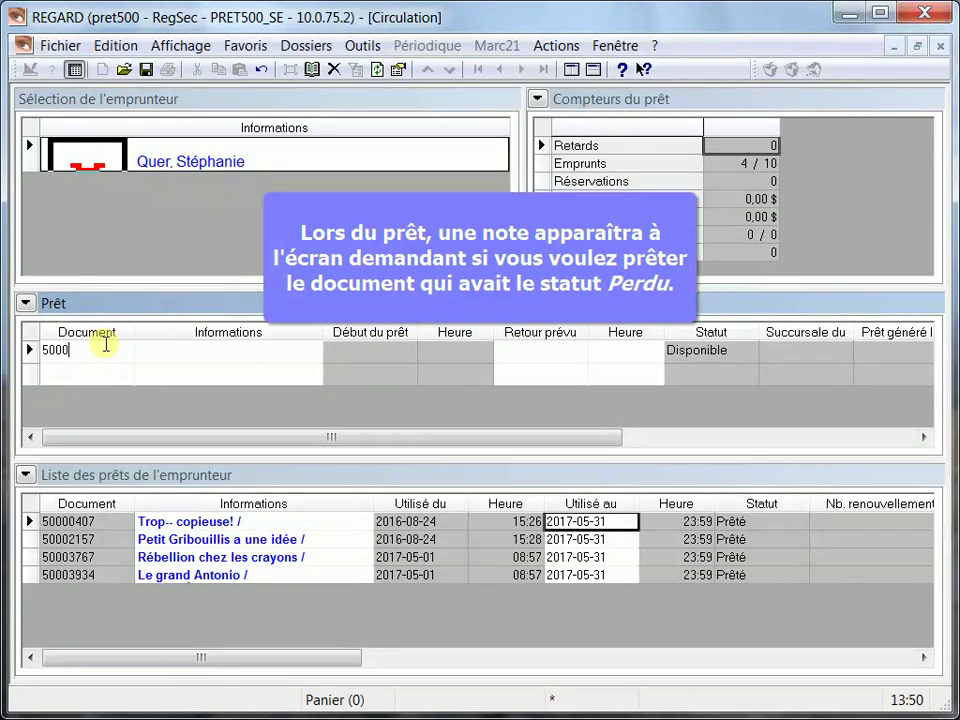
{"action": "type", "text": "2919"}
{"action": "key", "text": "Return"}
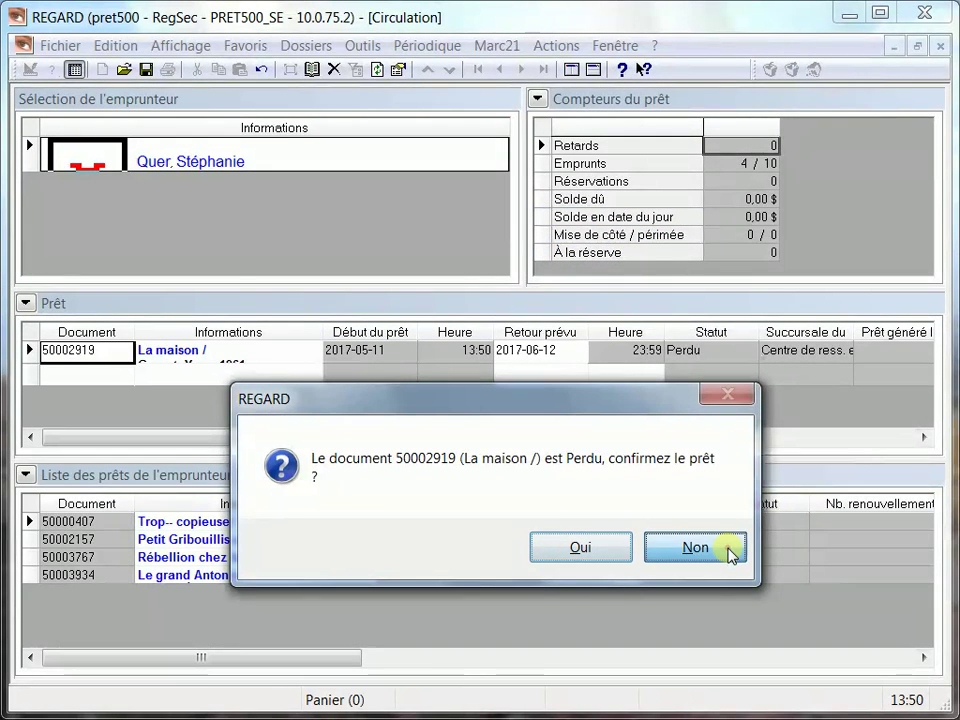
Step: Decline lending La maison and undo the pending loan, discarding the record changes
{"action": "left_click", "coordinate": [729, 553]}
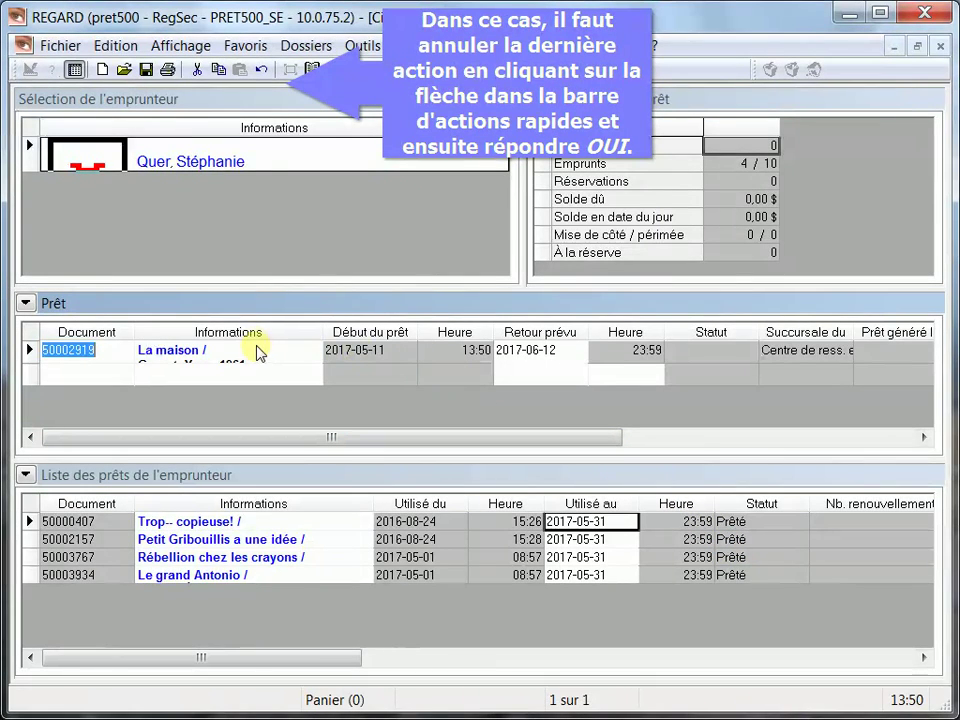
{"action": "left_click", "coordinate": [261, 72]}
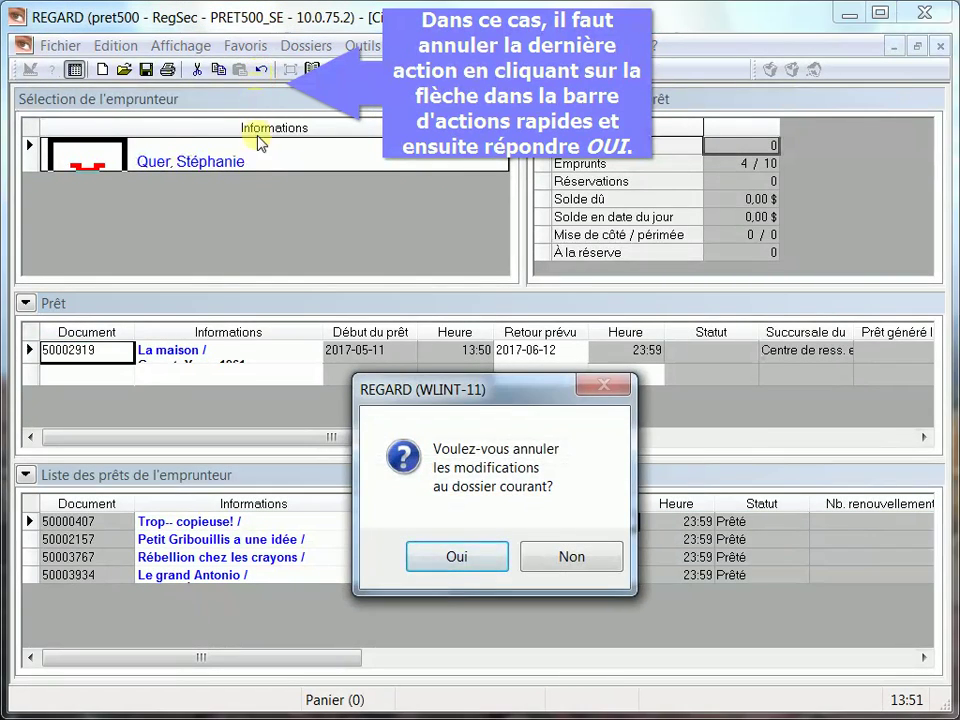
{"action": "left_click", "coordinate": [490, 565]}
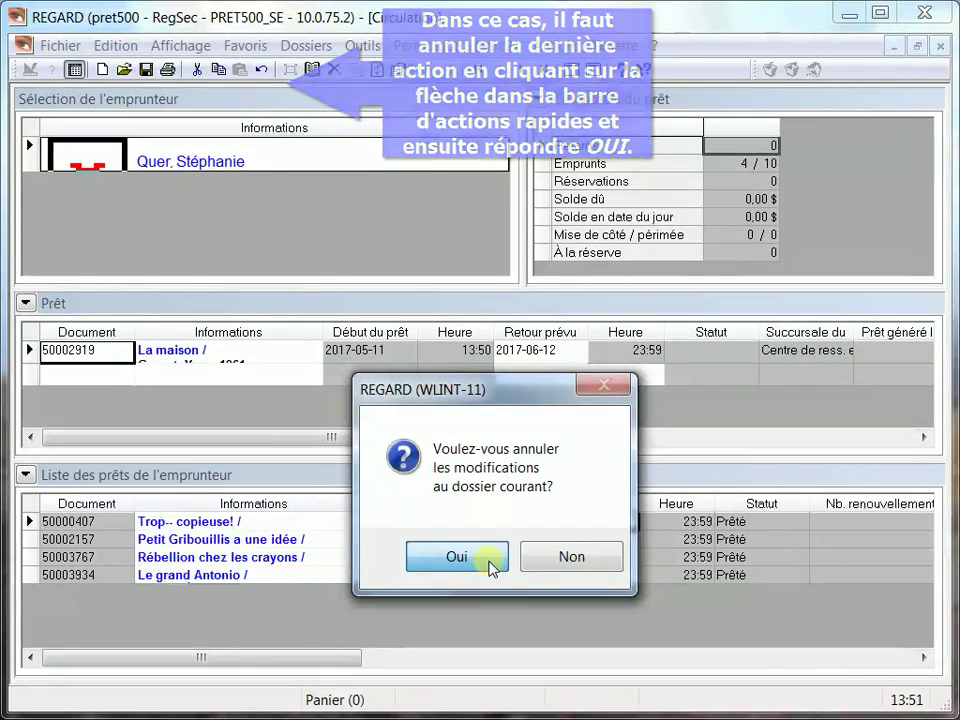